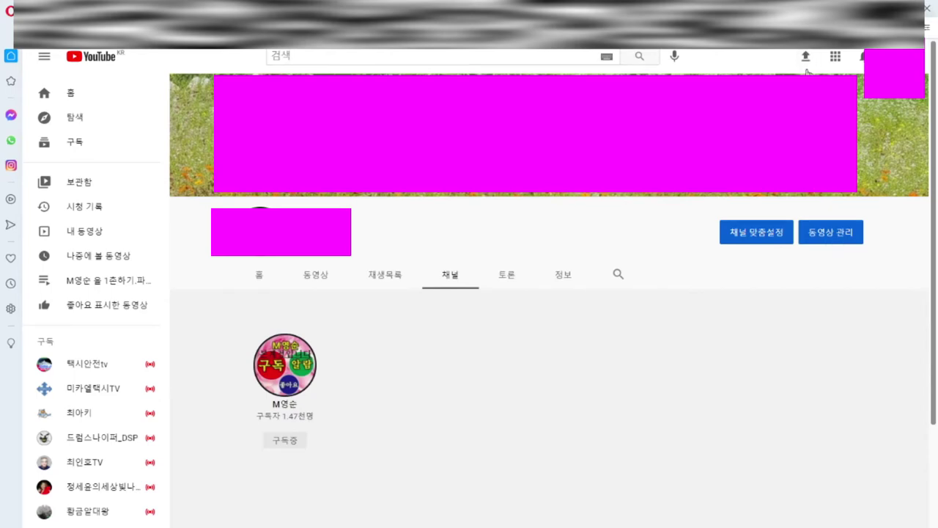
Start a new video upload with the file 20210320_115346 from the local drive.
click(806, 57)
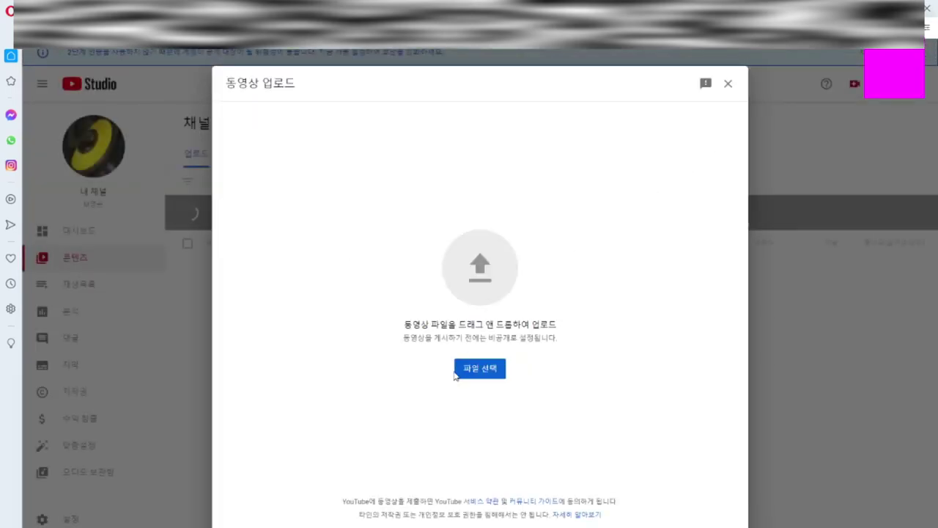
click(474, 368)
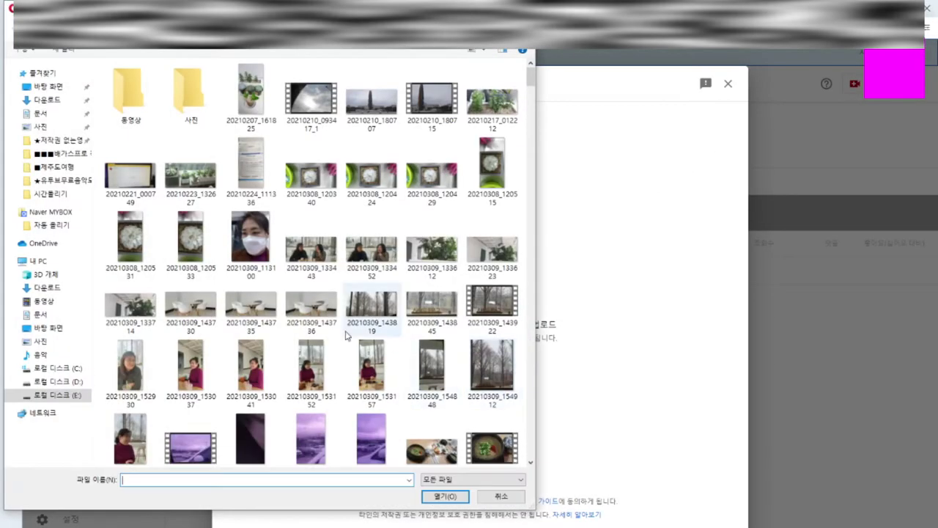
scroll(288, 354, down, 10)
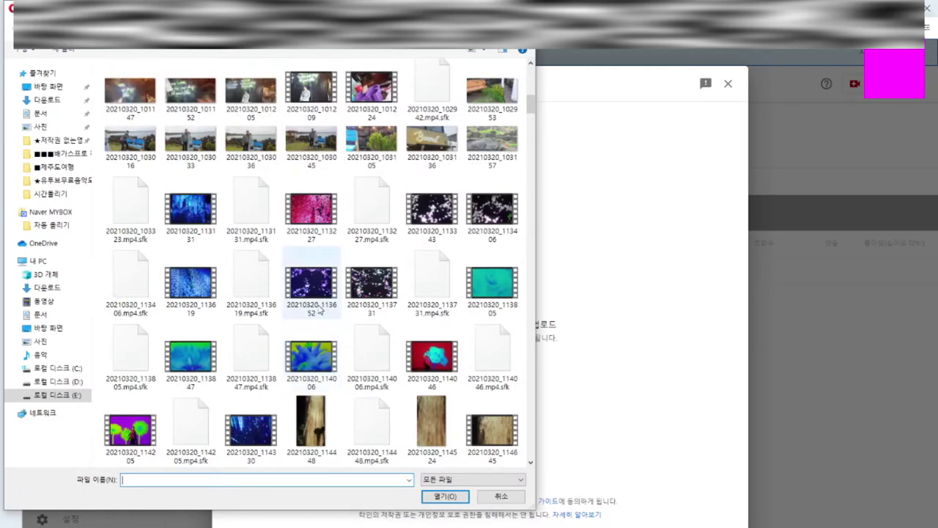
scroll(295, 358, down, 3)
scroll(352, 346, down, 3)
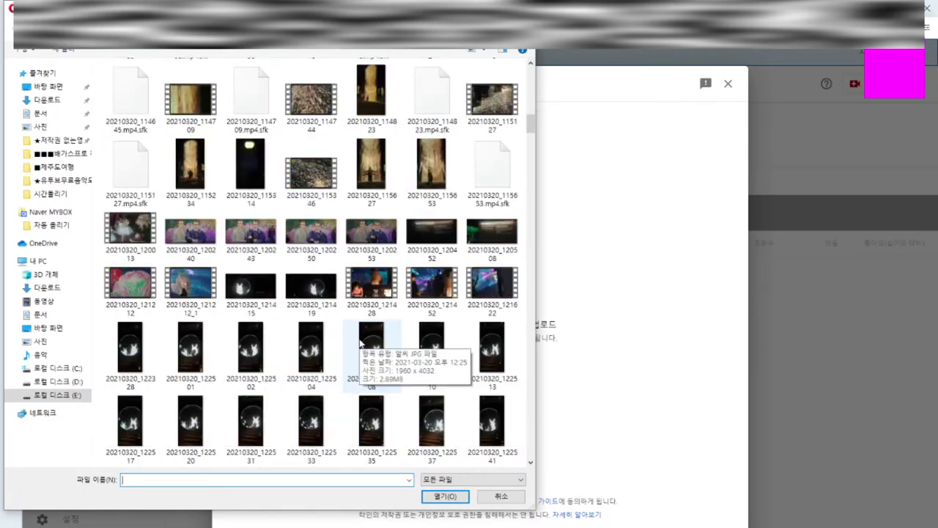
click(319, 175)
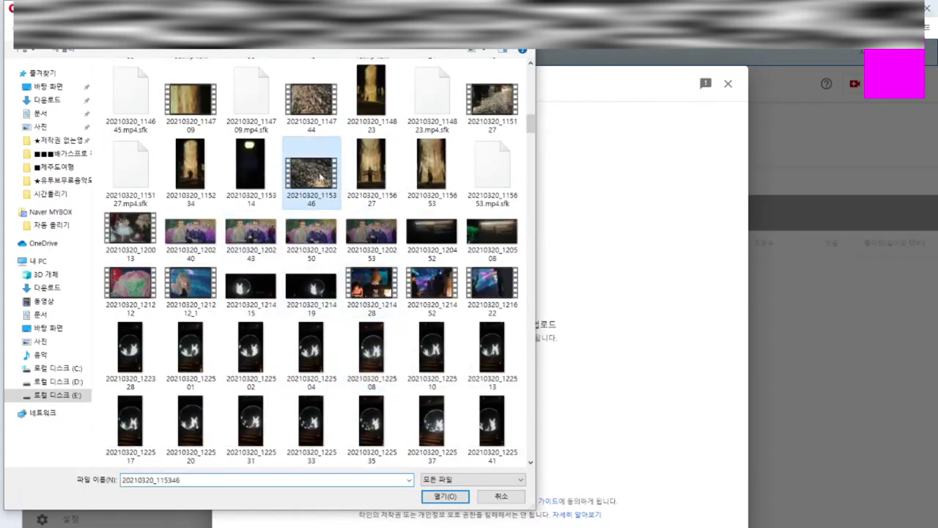
click(445, 497)
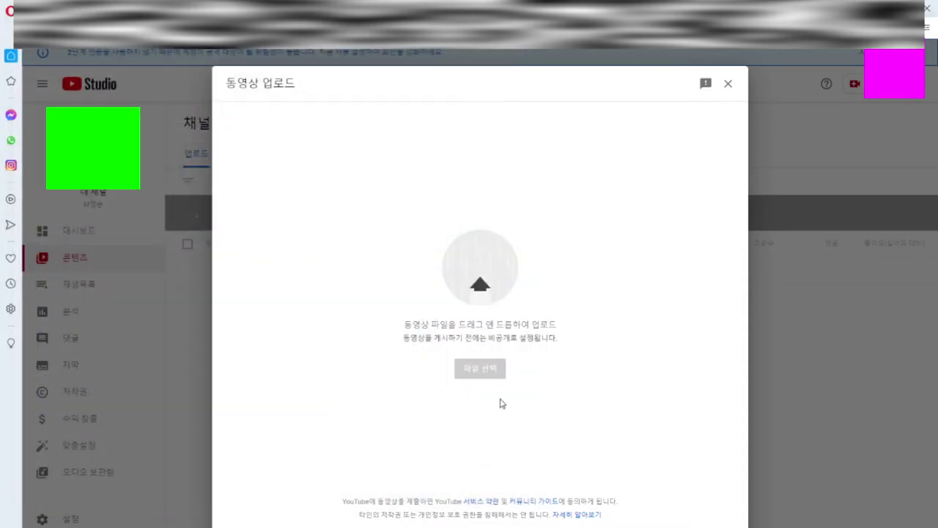
Replace the uploaded video's default title with "영상 올리기".
click(331, 201)
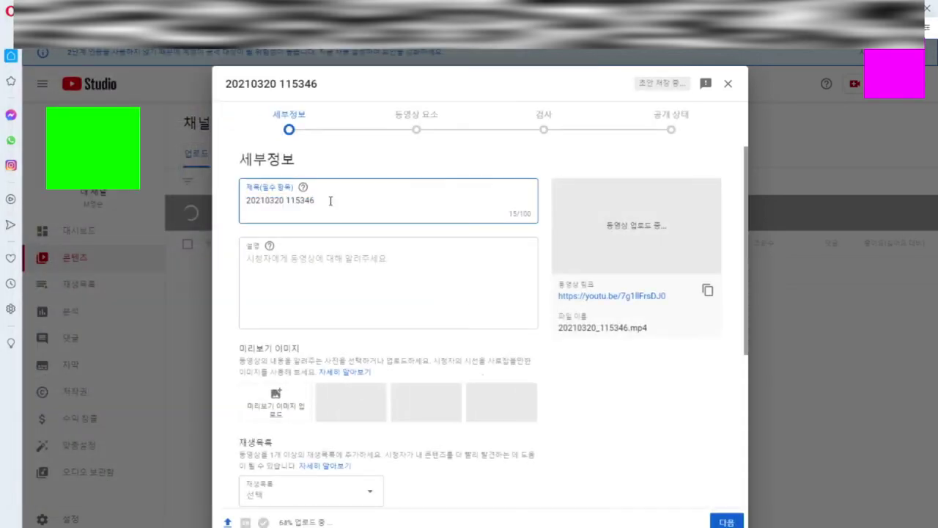
text(DUD)
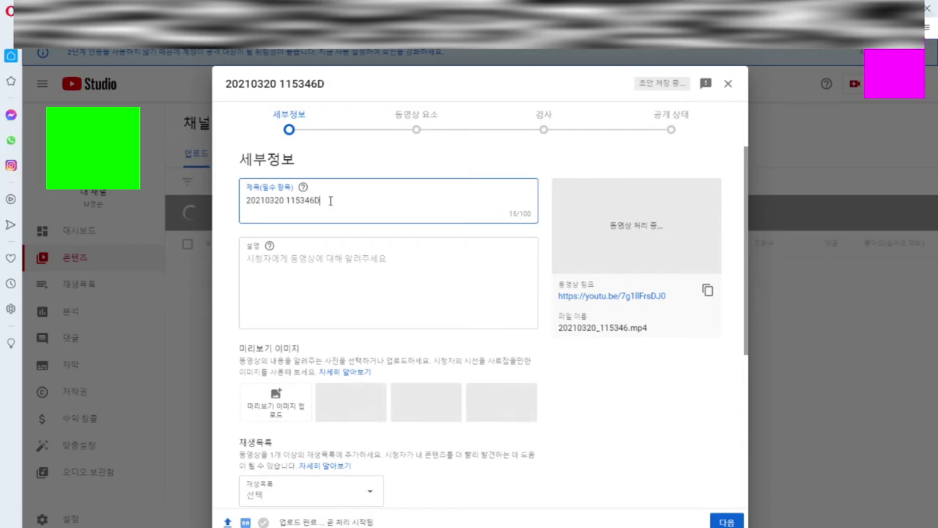
key(BackSpace)
key(BackSpace)
key(BackSpace)
key(BackSpace)
key(BackSpace)
key(BackSpace)
key(BackSpace)
key(BackSpace)
key(BackSpace)
key(BackSpace)
key(BackSpace)
key(BackSpace)
key(BackSpace)
key(BackSpace)
key(BackSpace)
key(BackSpace)
key(BackSpace)
key(BackSpace)
text(예상 올리기)
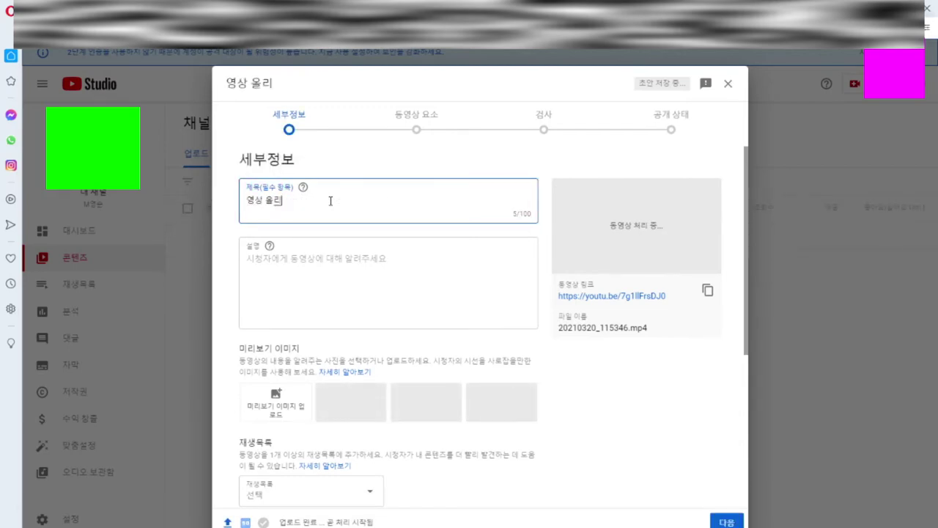
Leave the description empty and add the video to the channel's existing playlist.
click(291, 281)
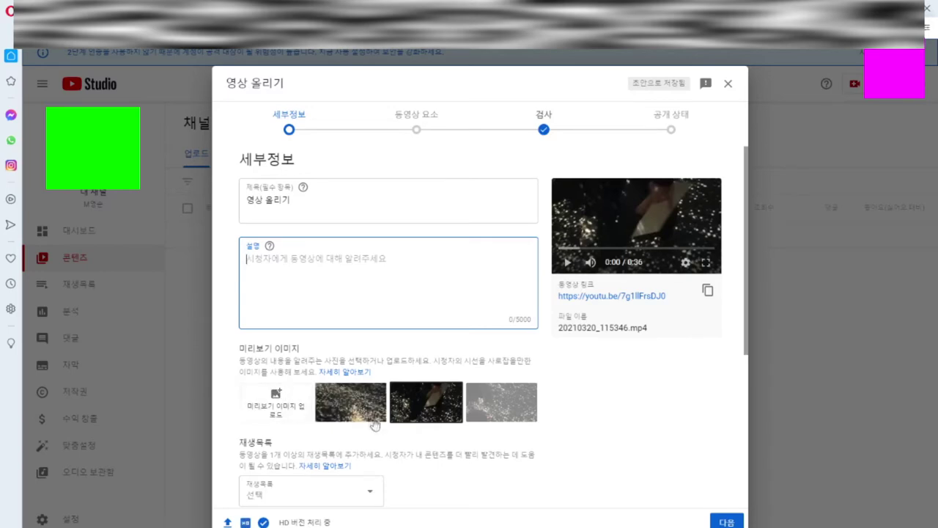
scroll(374, 422, down, 3)
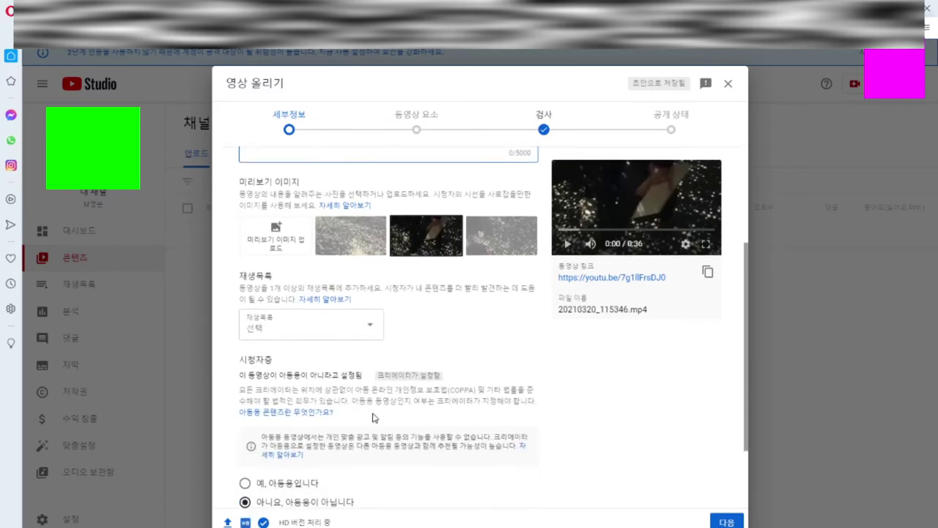
click(370, 326)
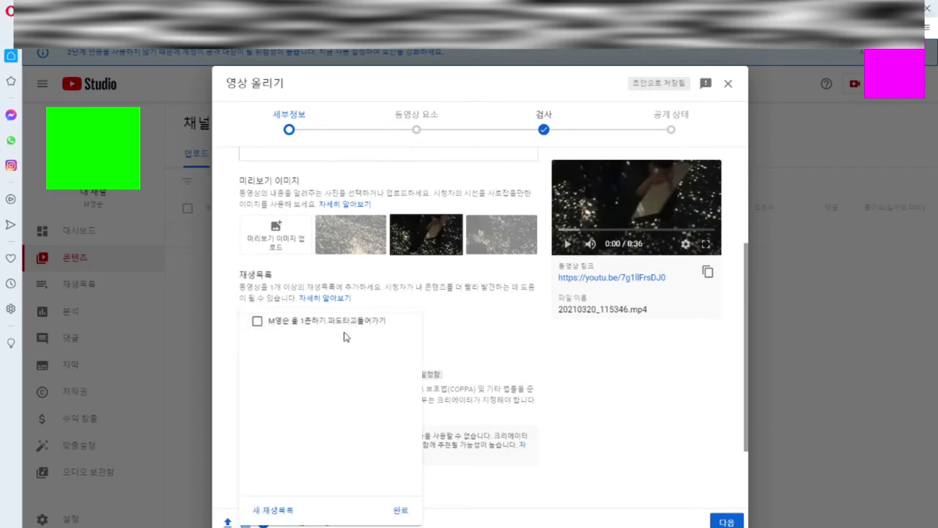
click(258, 321)
click(400, 510)
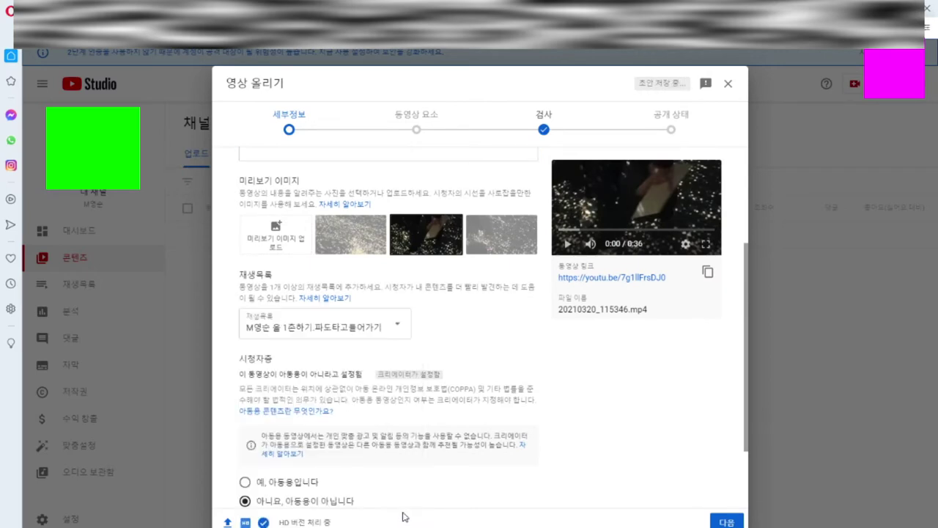
Expand the advanced age restriction options and the additional video details.
scroll(312, 483, down, 2)
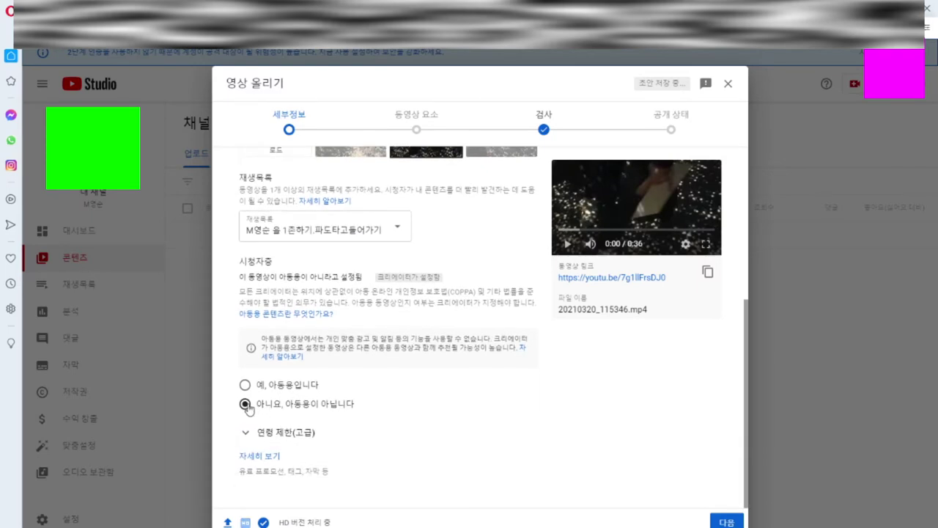
click(269, 432)
scroll(242, 447, down, 2)
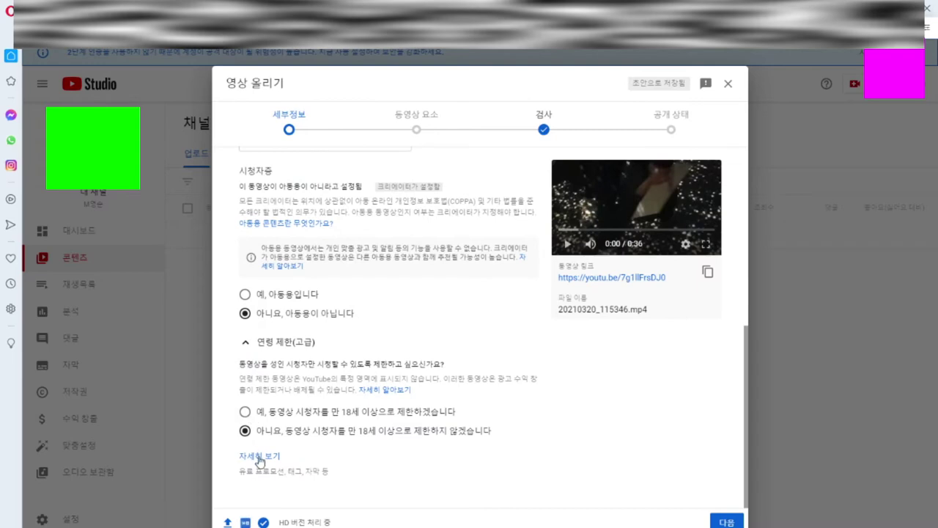
click(260, 455)
scroll(259, 461, down, 3)
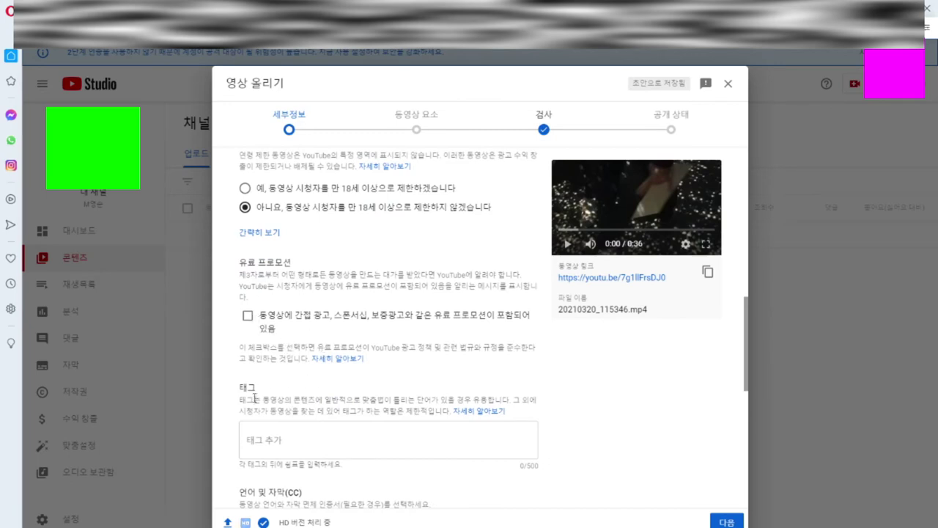
Add the tags "뮤지엄" and "영상" to the video.
click(257, 445)
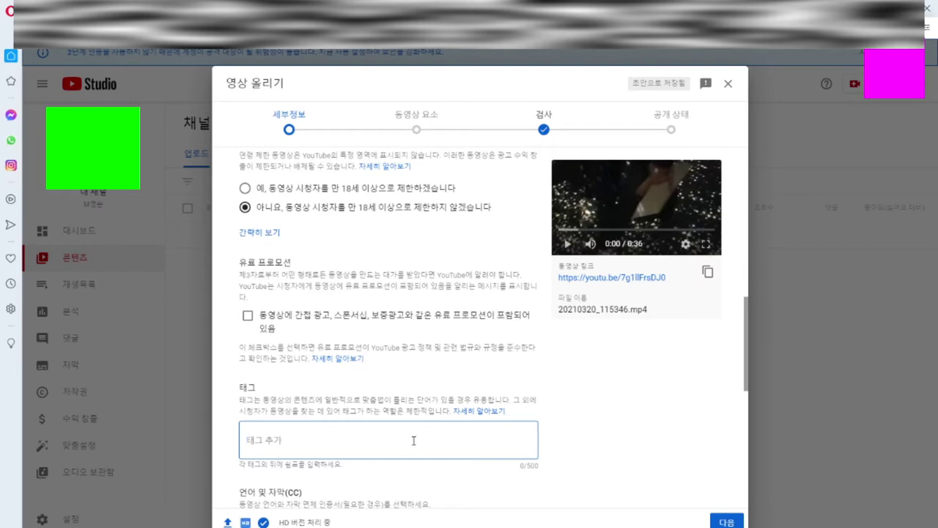
text(ㅁ)
text(뮤지엄)
key(Return)
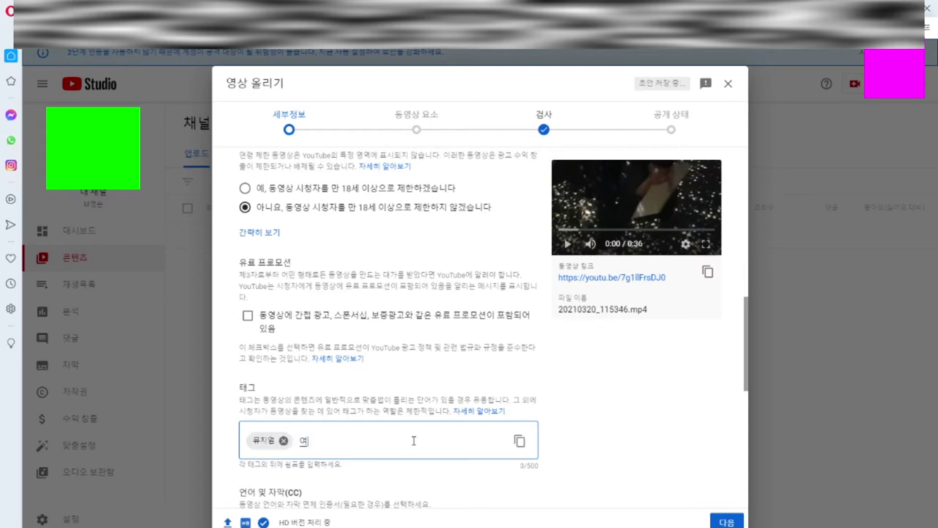
key(Return)
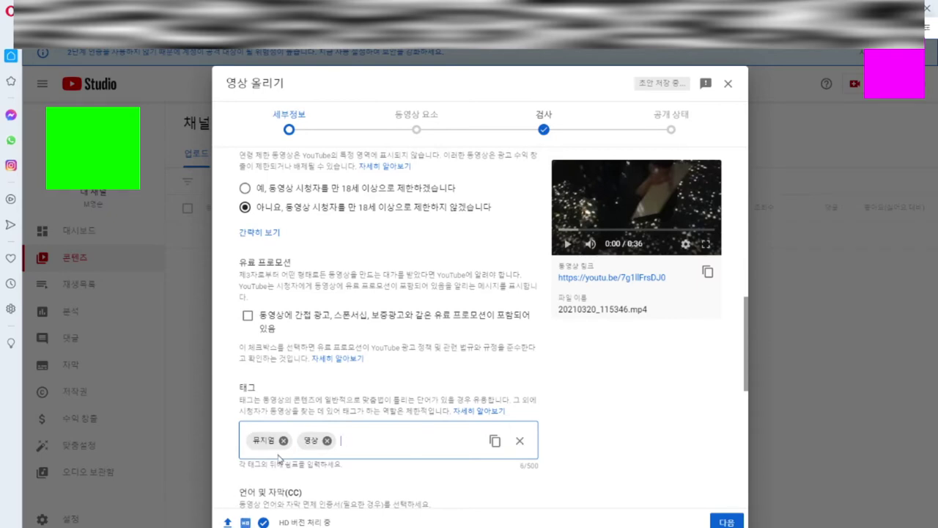
Set the video language to 한국어.
scroll(439, 449, down, 4)
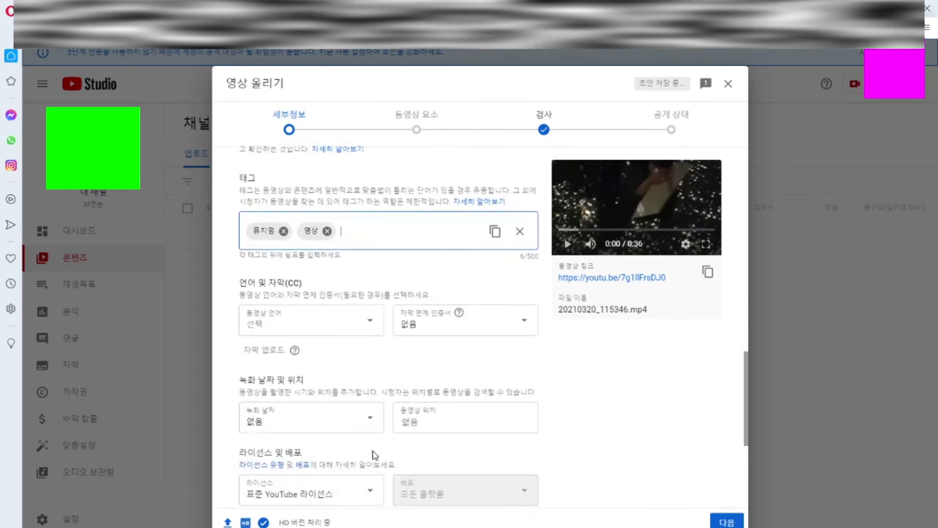
click(368, 251)
scroll(293, 383, down, 20)
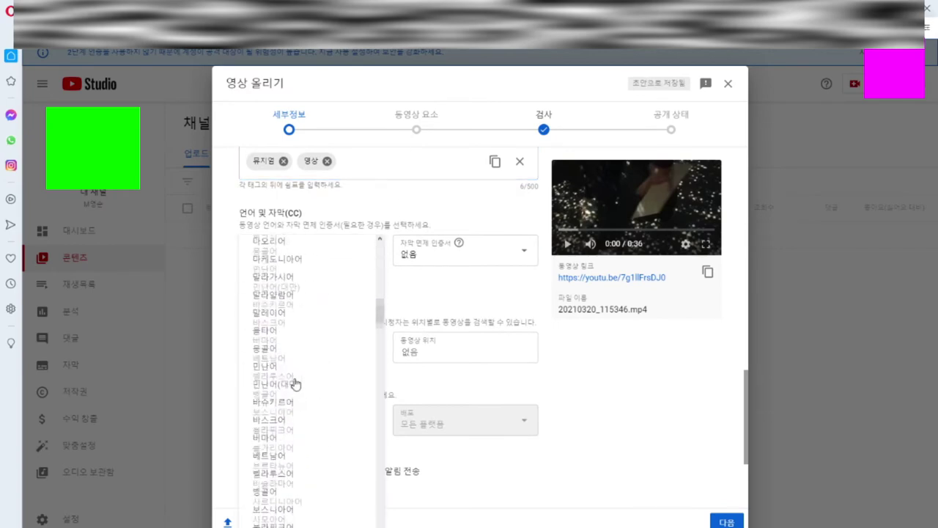
scroll(297, 381, down, 3)
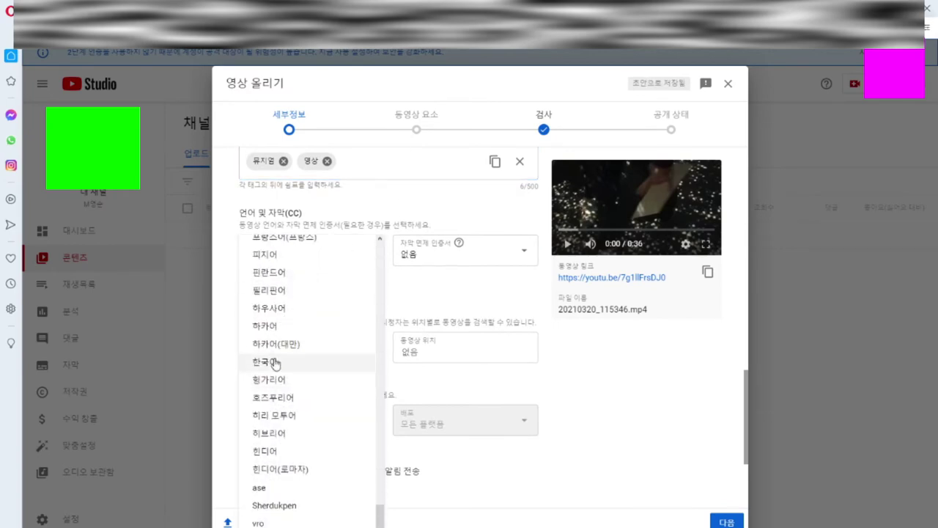
click(305, 359)
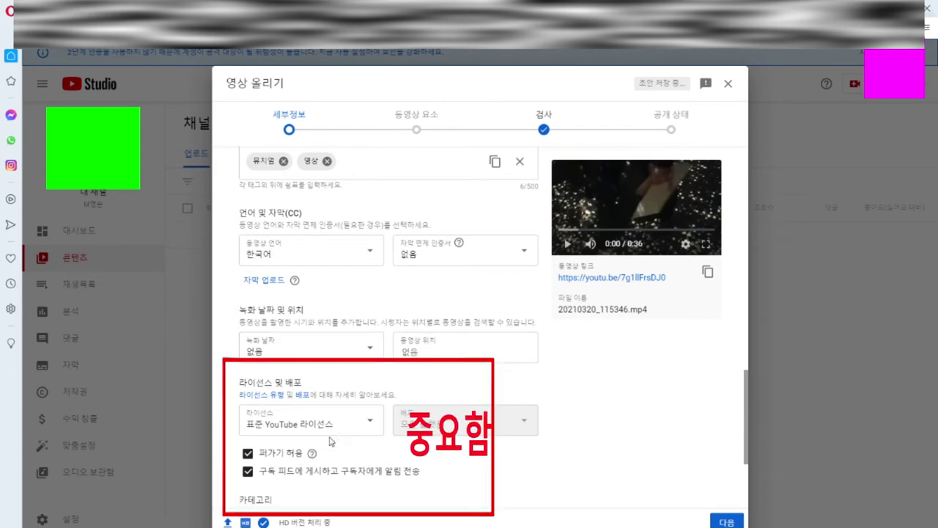
Change the video's license to 크리에이티브 커먼즈 - 저작자 표시 and continue to the video elements stage.
scroll(331, 366, down, 2)
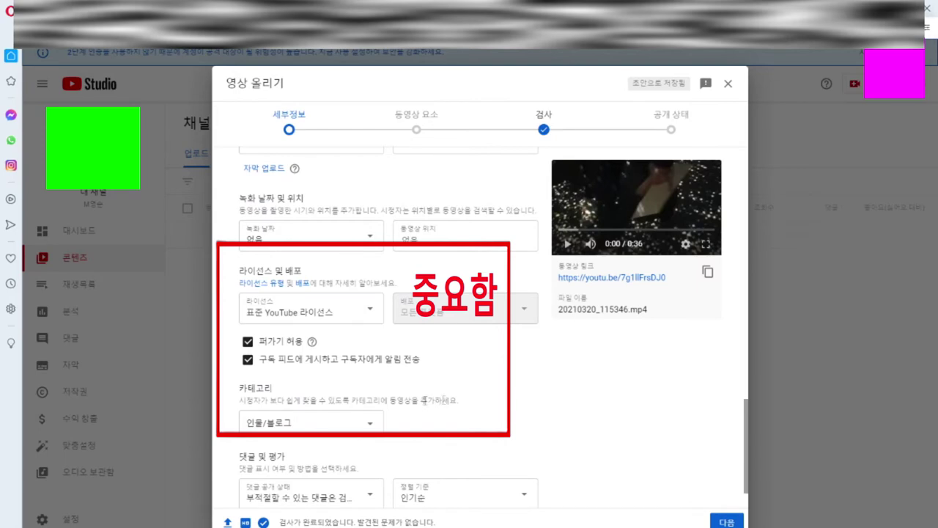
click(367, 314)
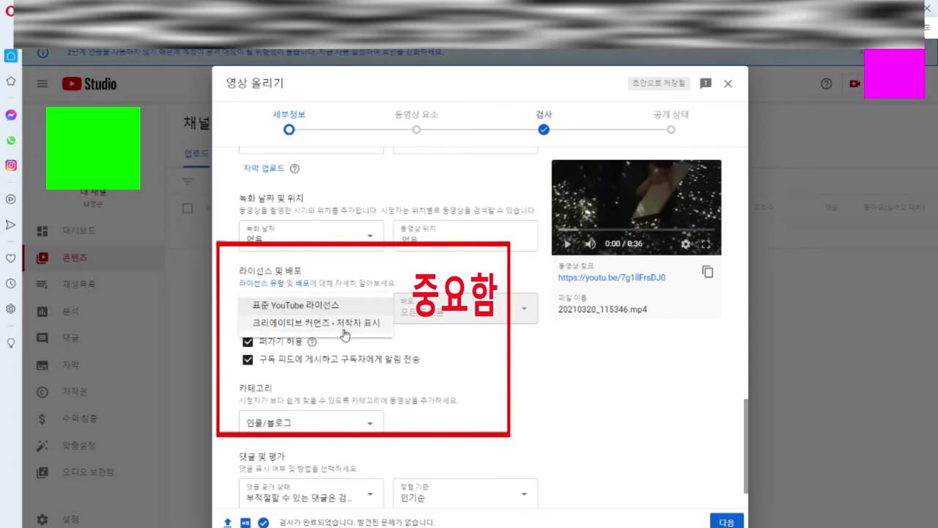
click(344, 323)
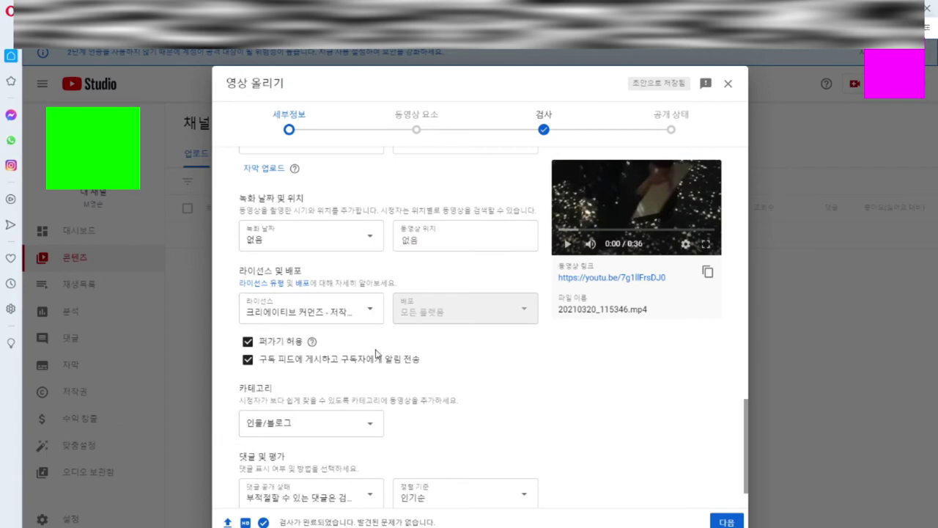
scroll(268, 352, down, 1)
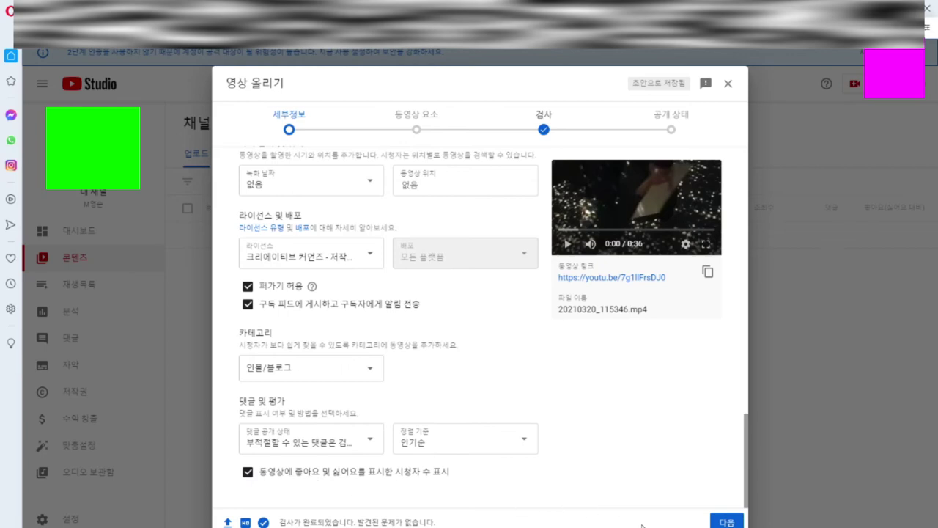
click(726, 522)
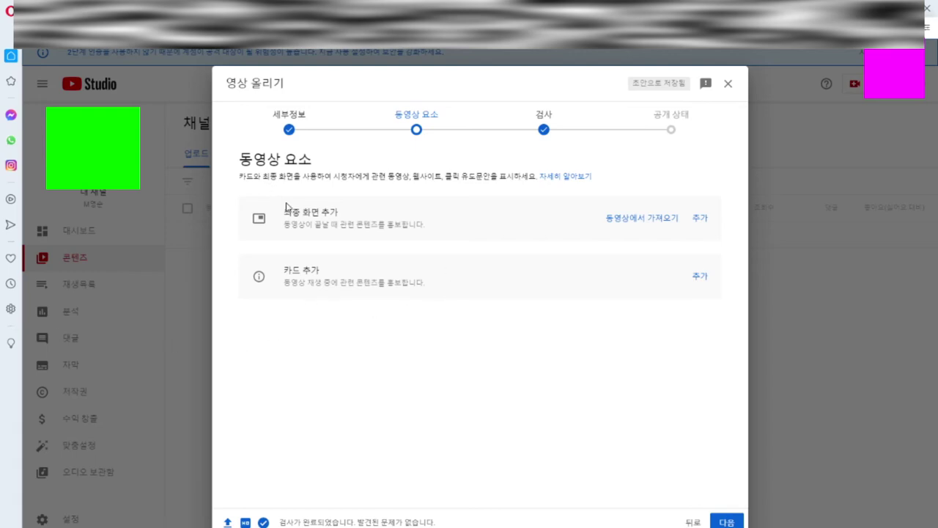
Add an end screen using the template with one video, one playlist and one subscribe element.
click(293, 130)
click(700, 217)
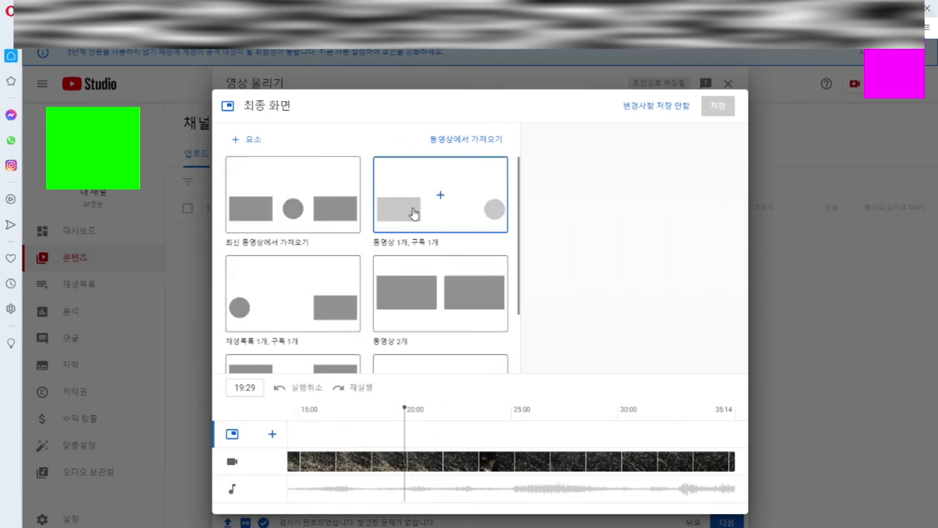
scroll(411, 302, down, 2)
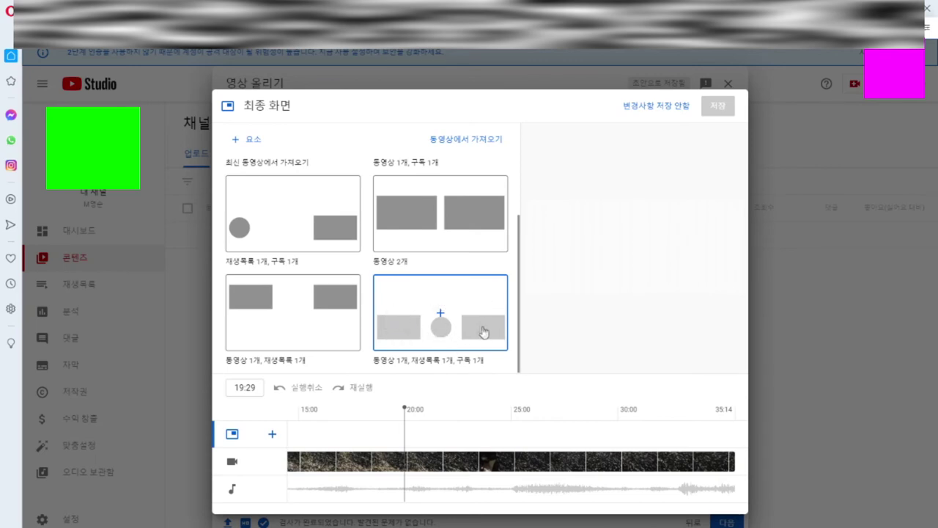
click(477, 326)
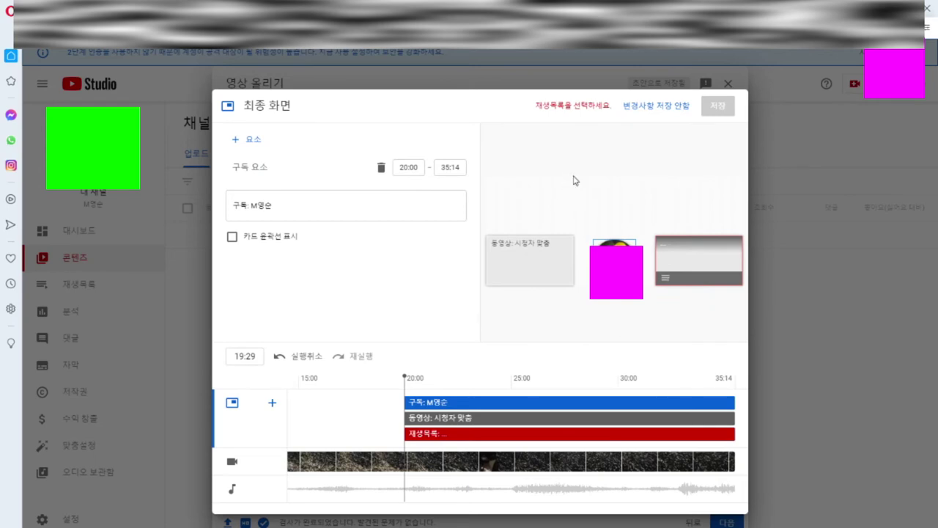
Select the end screen's playlist element and assign the channel's existing playlist to it.
right_click(536, 206)
click(555, 180)
right_click(589, 201)
click(520, 250)
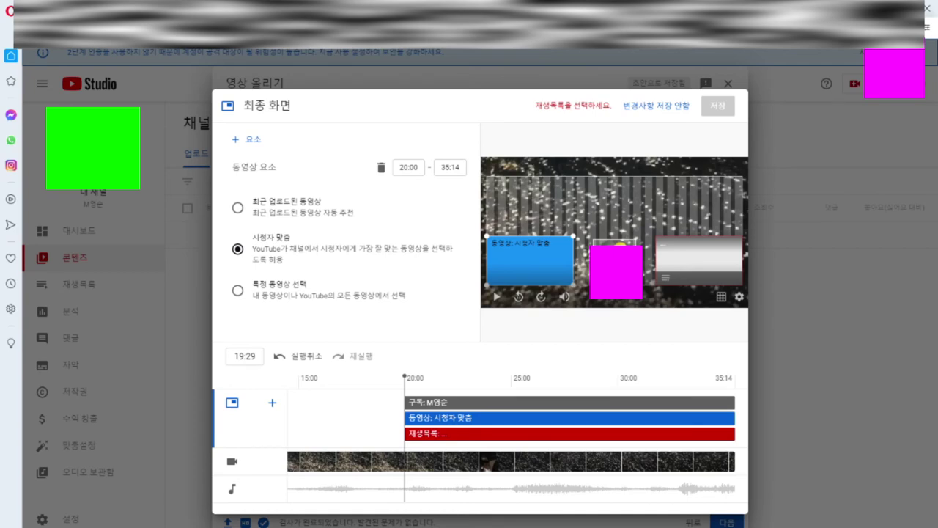
click(619, 253)
click(686, 258)
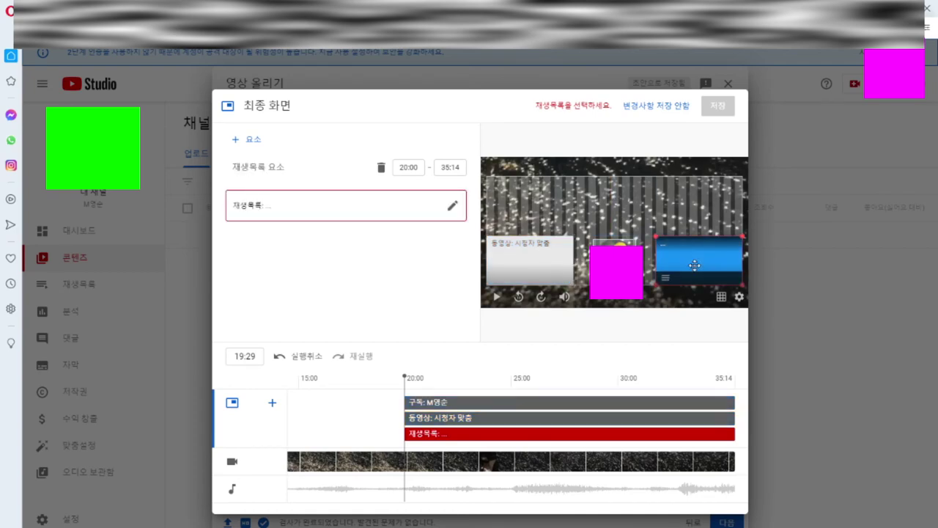
click(455, 207)
click(233, 237)
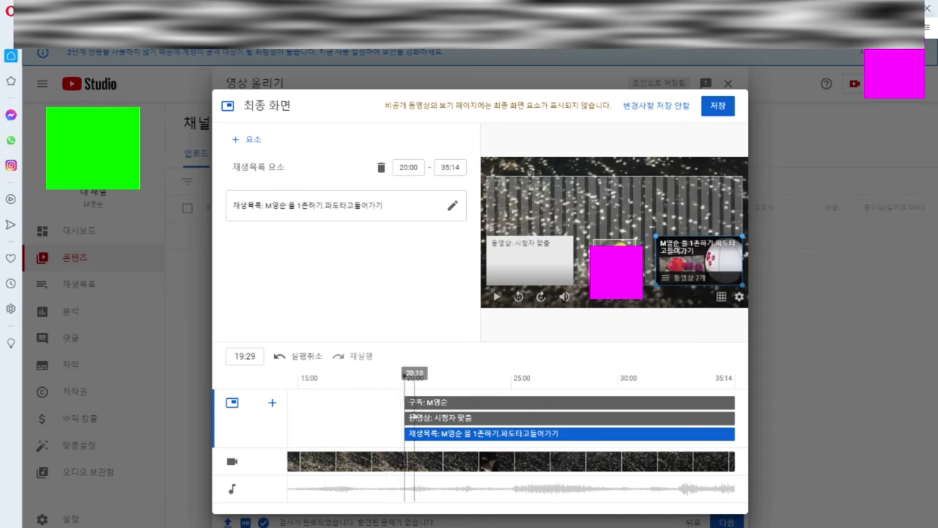
Move the start of the end screen's subscribe element to about 26:05.
drag(401, 404, 536, 403)
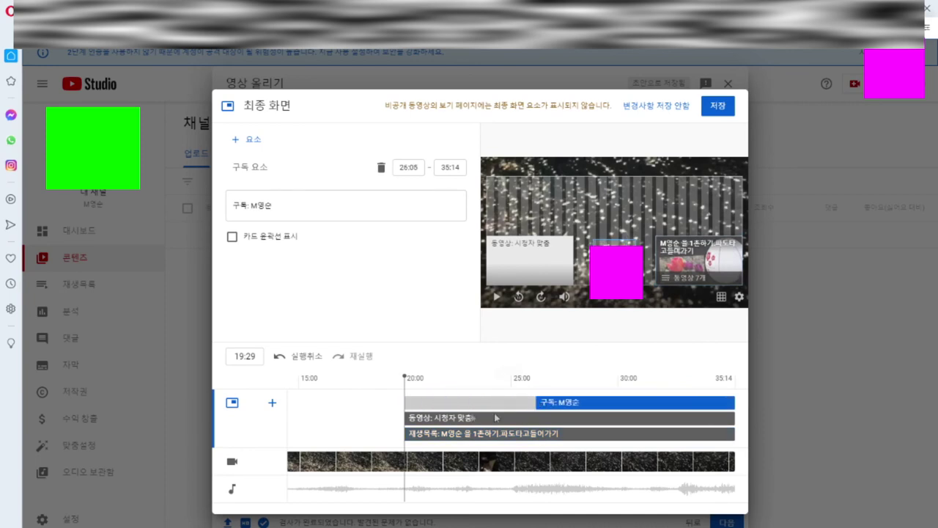
Align the start times of the end screen's video, playlist and subscribe elements at 23:04 and save the end screen.
click(404, 420)
drag(400, 419, 533, 419)
drag(405, 434, 470, 434)
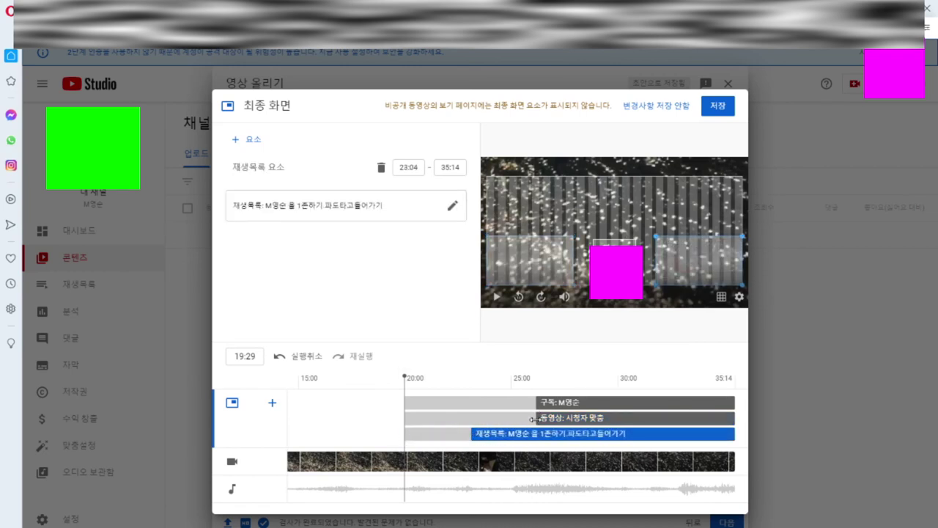
drag(534, 418, 470, 420)
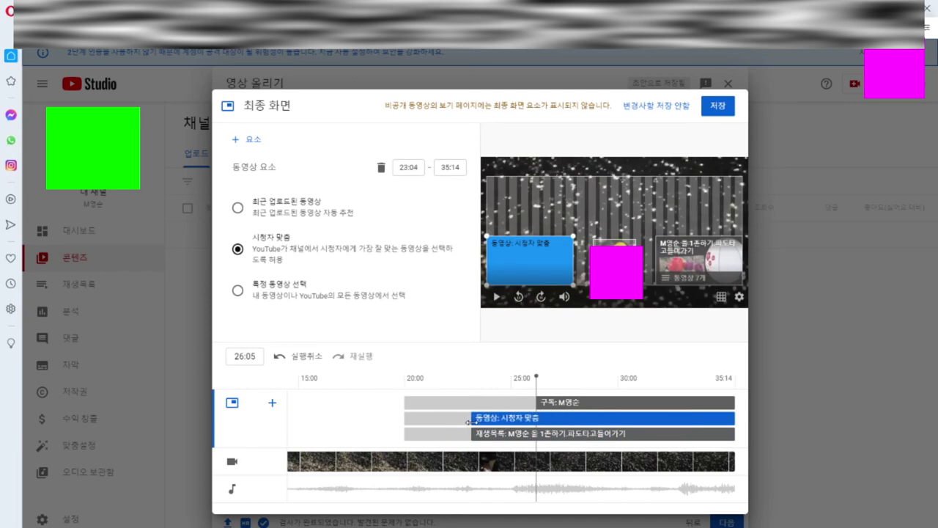
drag(534, 402, 469, 408)
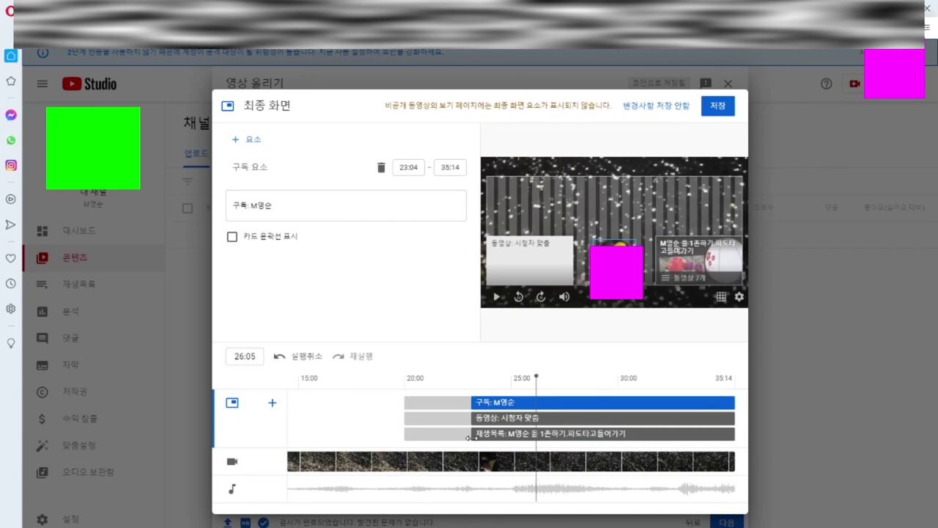
click(717, 106)
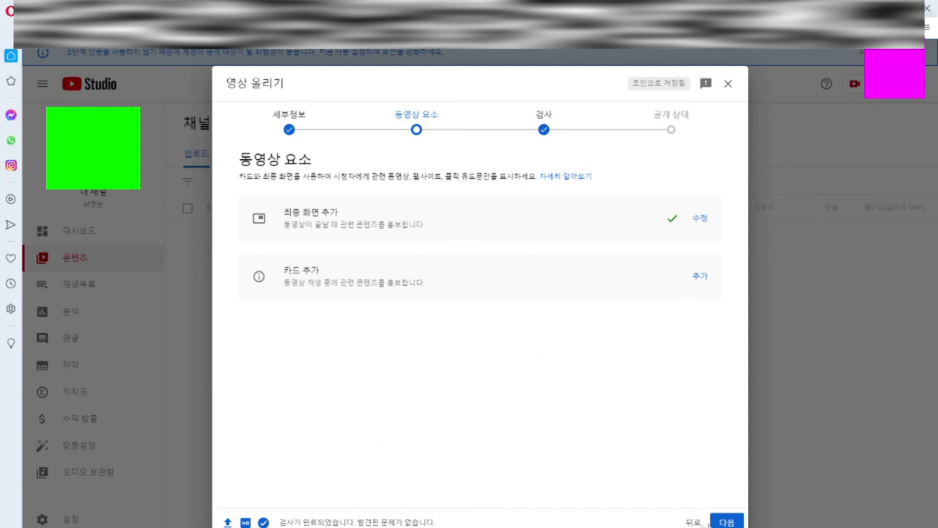
Continue past the checks to the visibility stage and set the video's visibility to 공개.
click(726, 523)
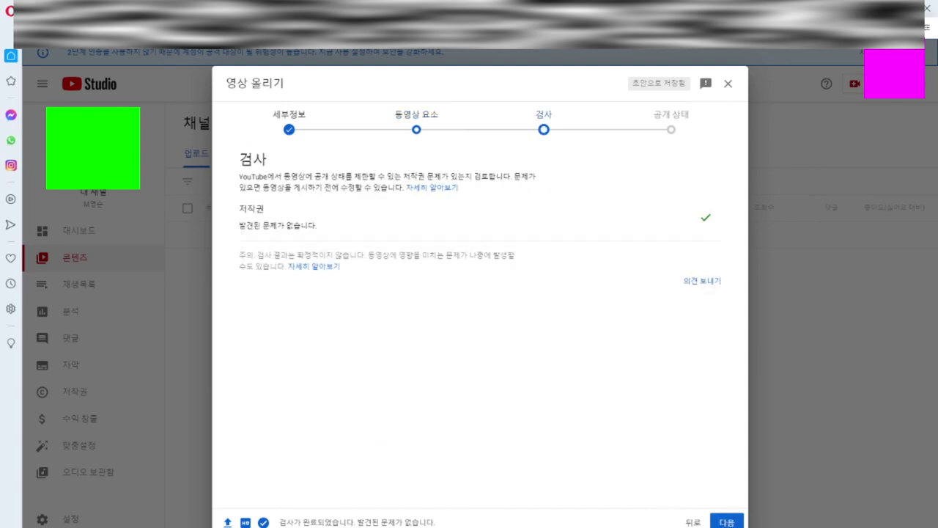
click(724, 522)
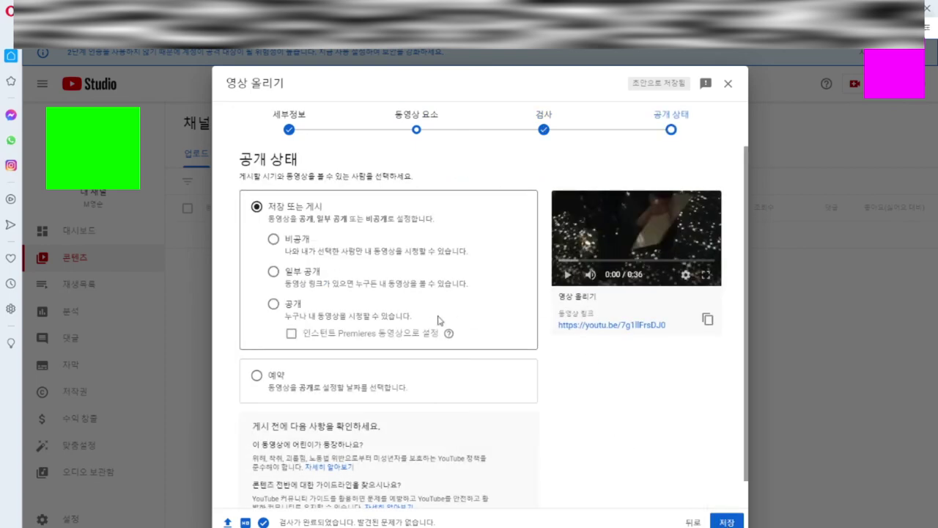
click(273, 305)
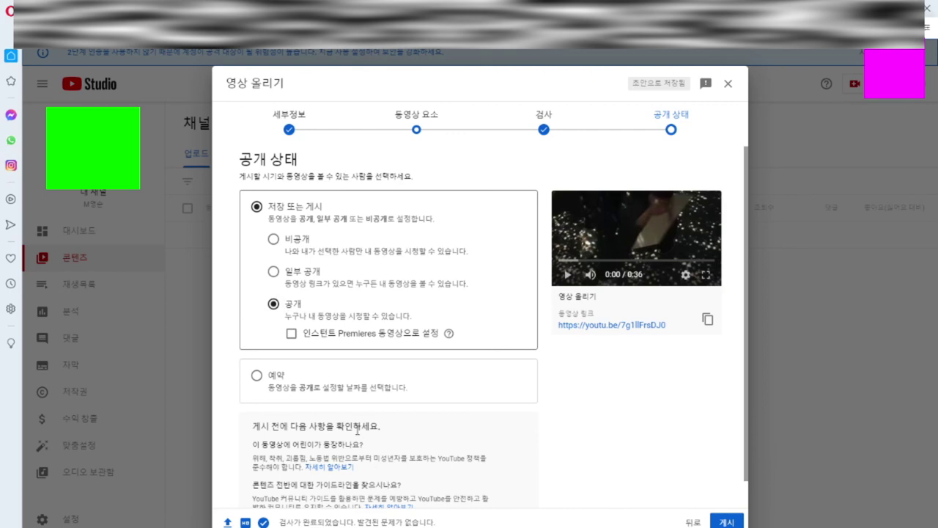
Publish the video and close the link-sharing dialog to return to the channel content list.
click(719, 522)
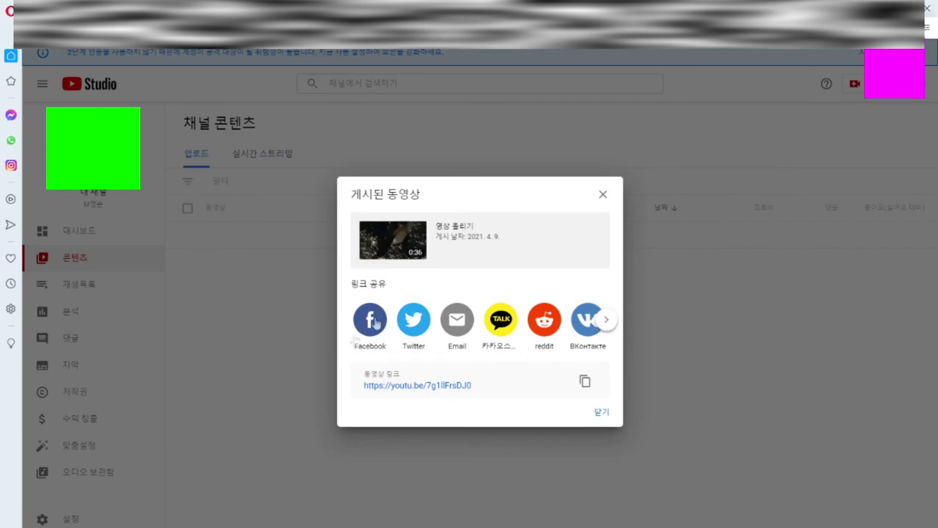
click(598, 412)
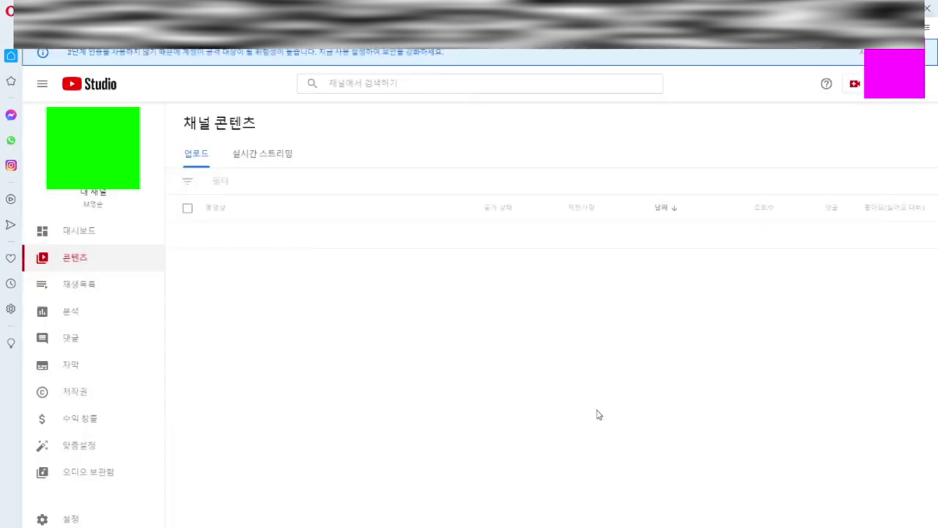
mouse_move(251, 251)
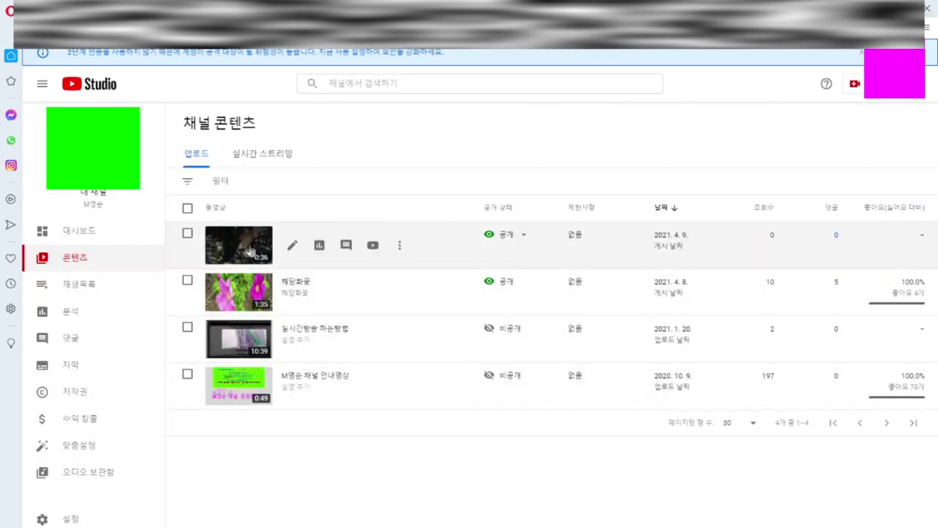